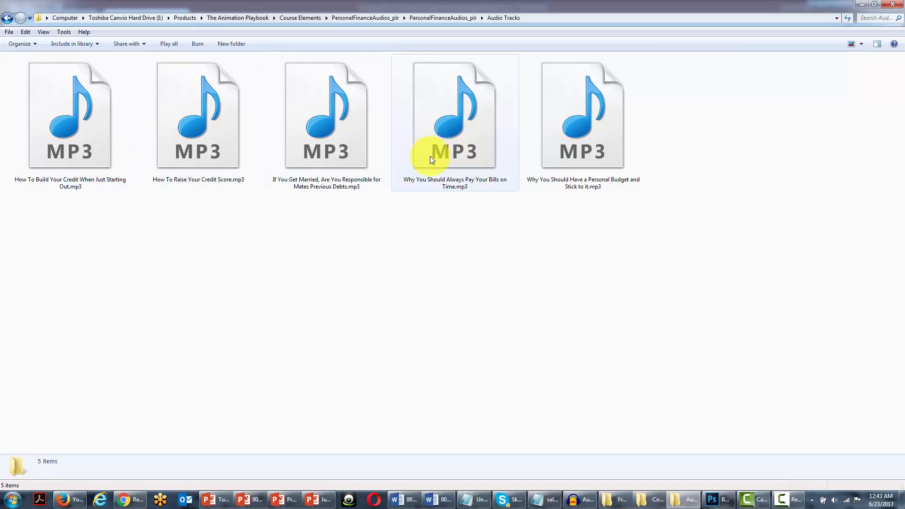
Import "How To Build Your Credit When Just Starting Out.mp3" from the Audio Tracks folder into Camtasia Studio's clip bin and maximize Camtasia
{"action": "mouse_move", "coordinate": [430, 159]}
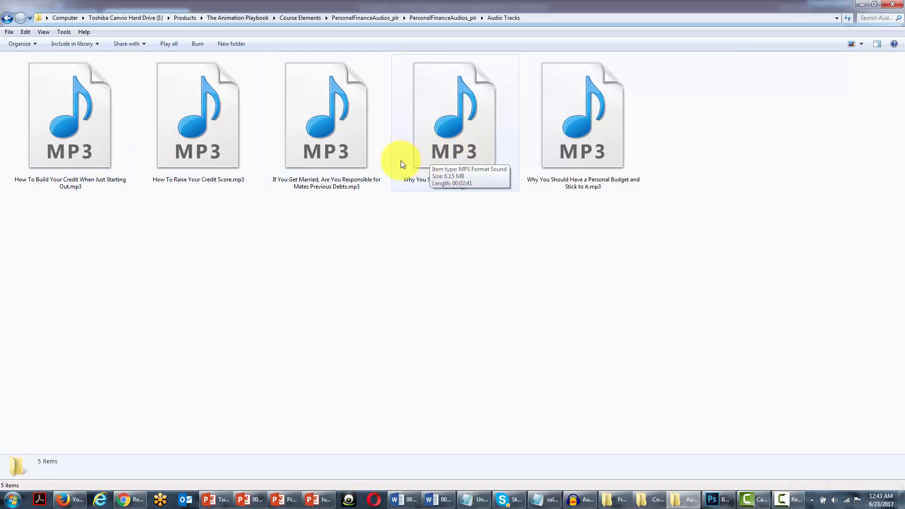
{"action": "mouse_move", "coordinate": [64, 165]}
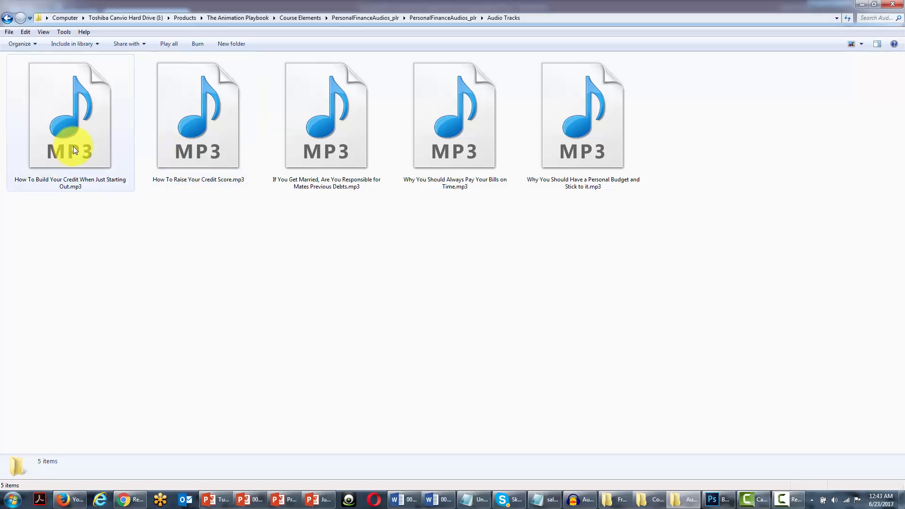
{"action": "mouse_move", "coordinate": [257, 146]}
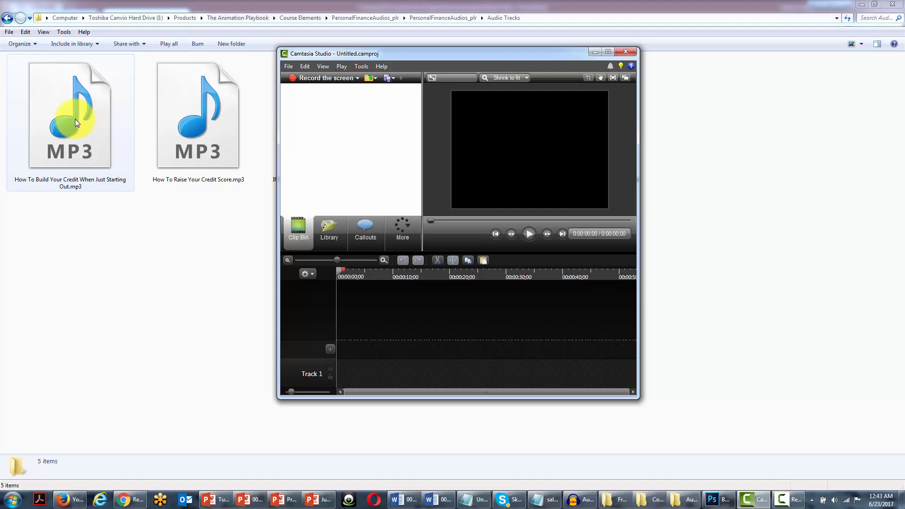
{"action": "left_click_drag", "start_coordinate": [56, 115], "coordinate": [333, 142]}
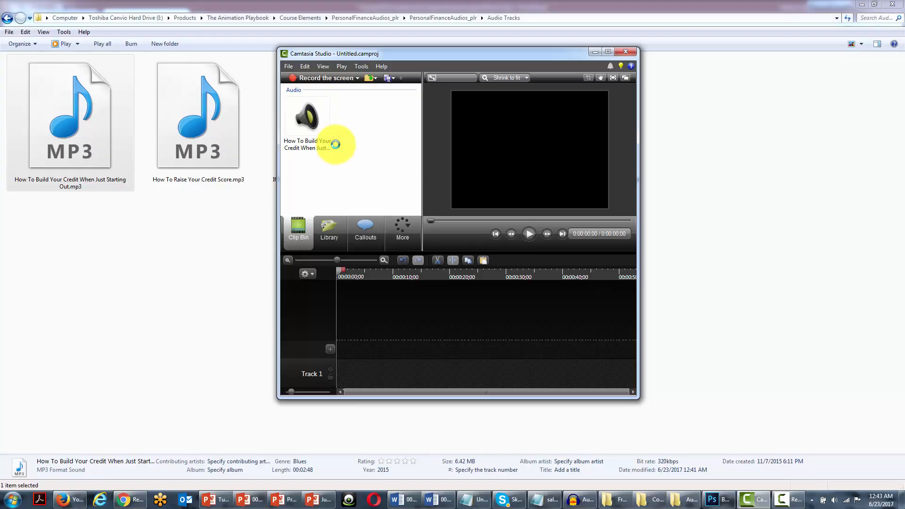
{"action": "double_click", "coordinate": [418, 55]}
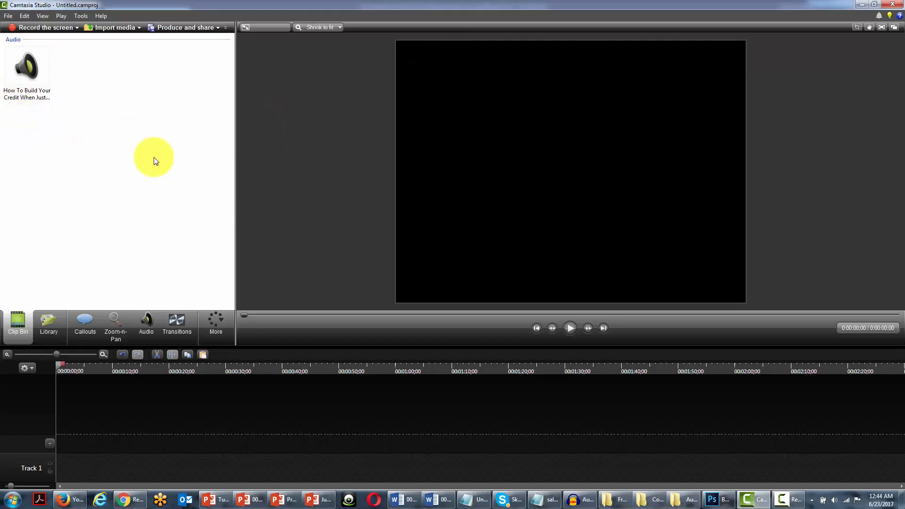
Add the imported audio clip to the timeline at the playhead and show the Marker view
{"action": "right_click", "coordinate": [21, 72]}
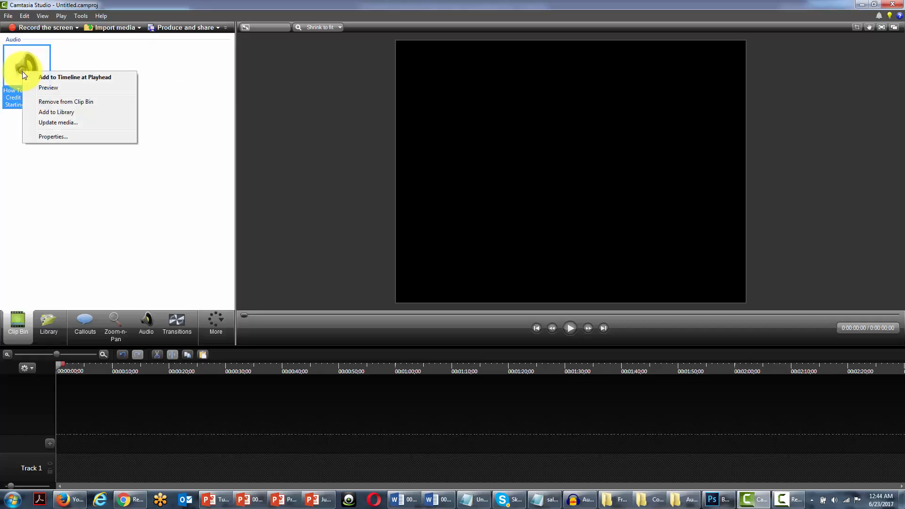
{"action": "left_click", "coordinate": [63, 77]}
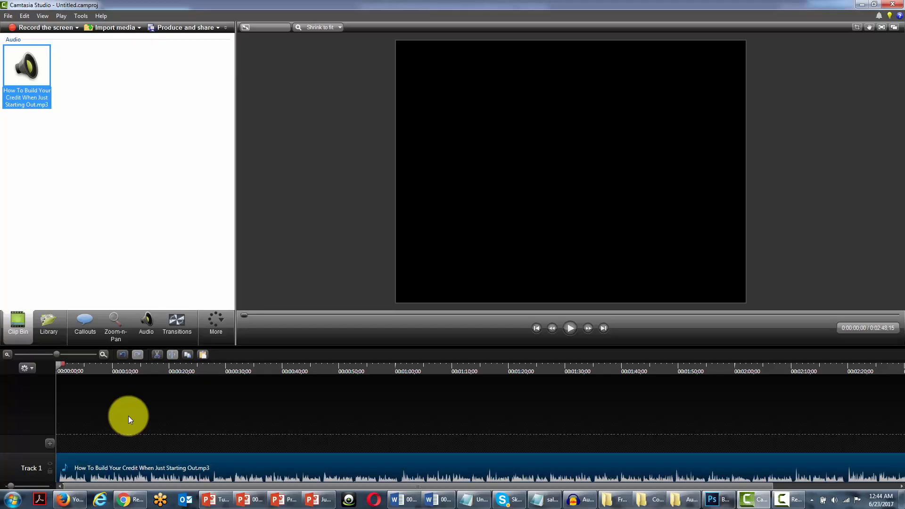
{"action": "left_click", "coordinate": [31, 368]}
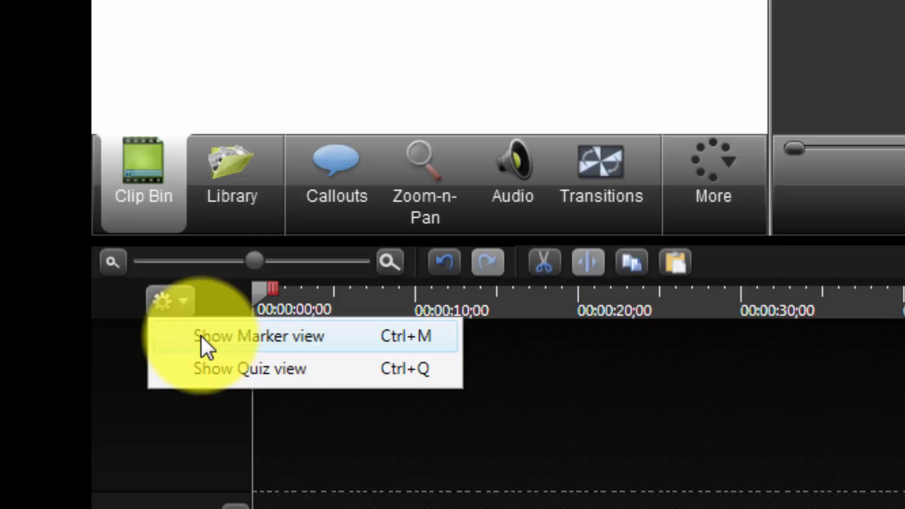
{"action": "left_click", "coordinate": [200, 335]}
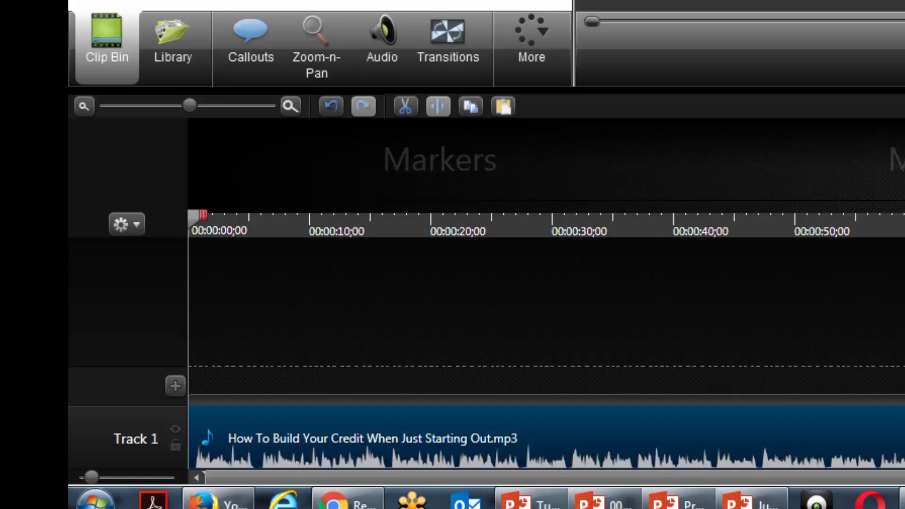
Play the audio to the first pause and add a marker on the track at 00:00:05;18, keeping its default name
{"action": "key", "text": "space"}
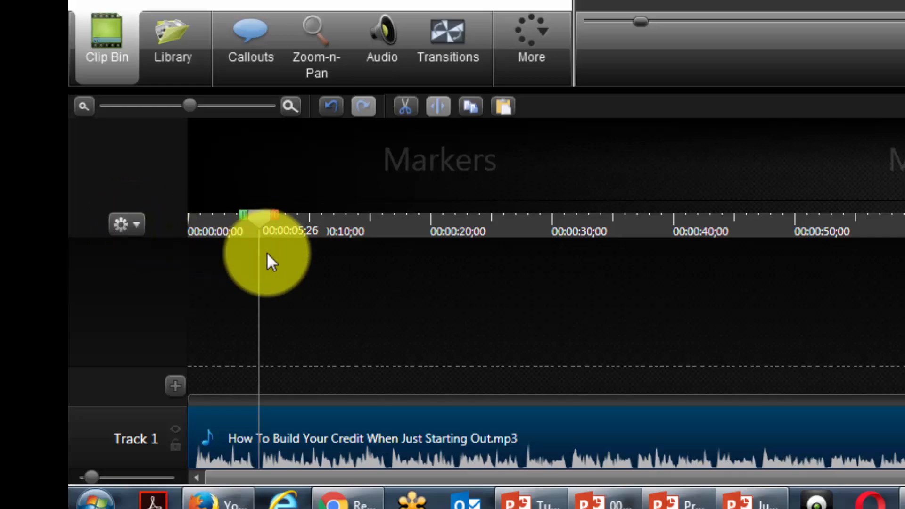
{"action": "left_click", "coordinate": [136, 226]}
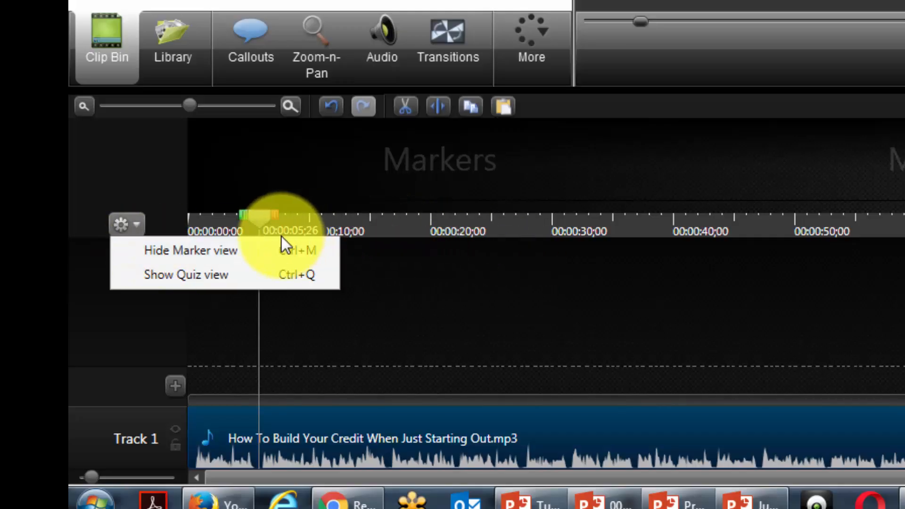
{"action": "left_click", "coordinate": [290, 1]}
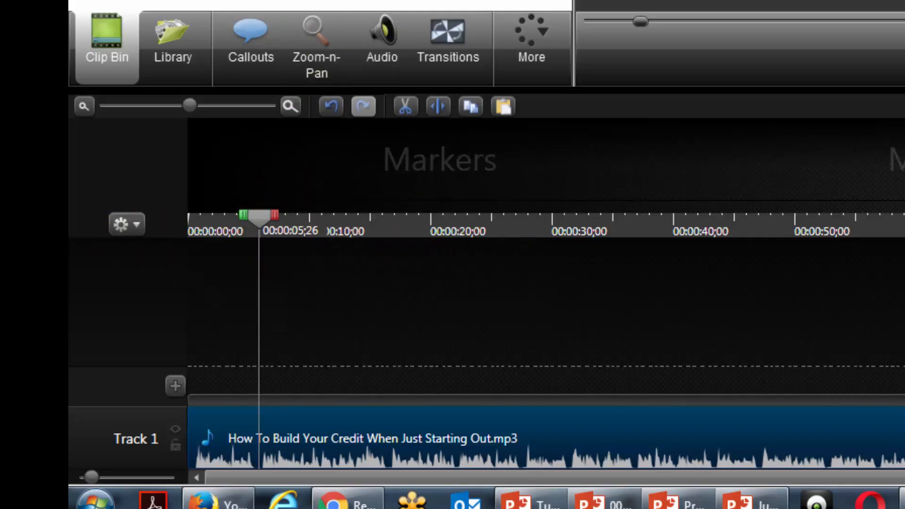
{"action": "left_click_drag", "start_coordinate": [261, 231], "coordinate": [256, 231]}
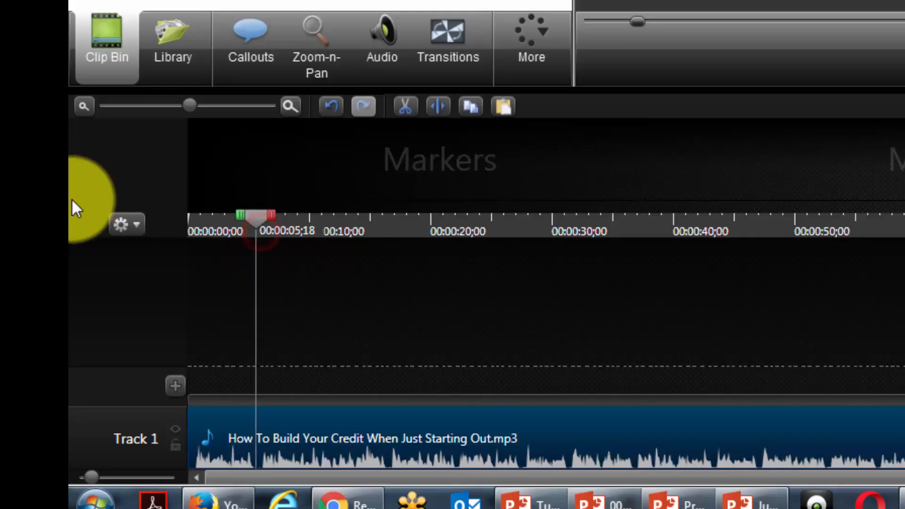
{"action": "left_click", "coordinate": [257, 398]}
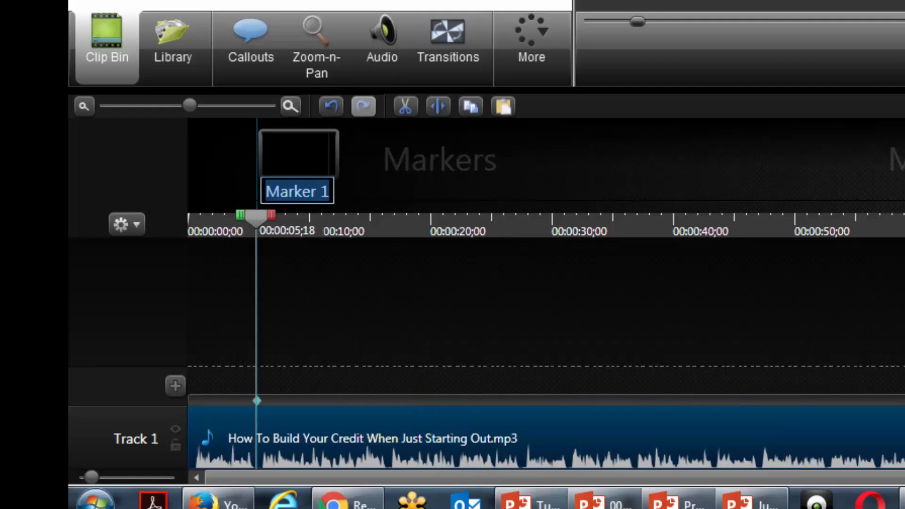
{"action": "key", "text": "Return"}
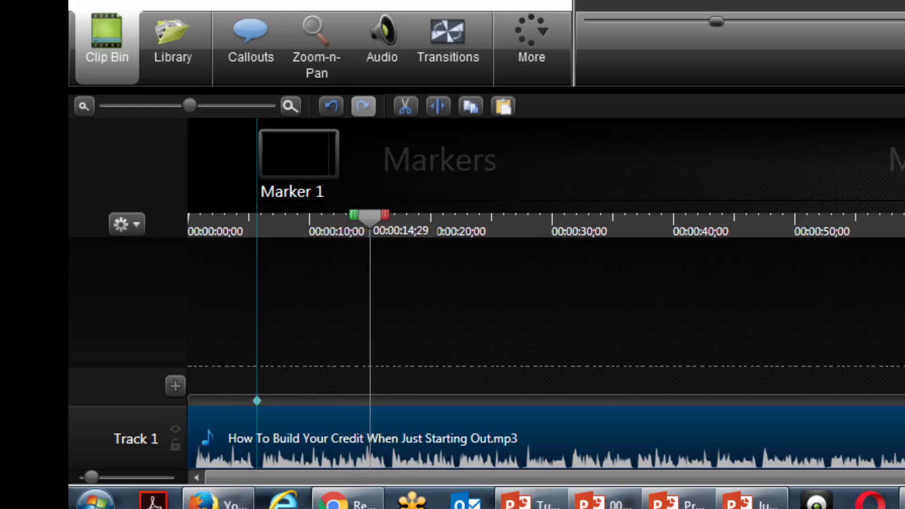
Continue through the audio and add default-named markers at 00:00:16;14 and about 00:00:22
{"action": "key", "text": "space"}
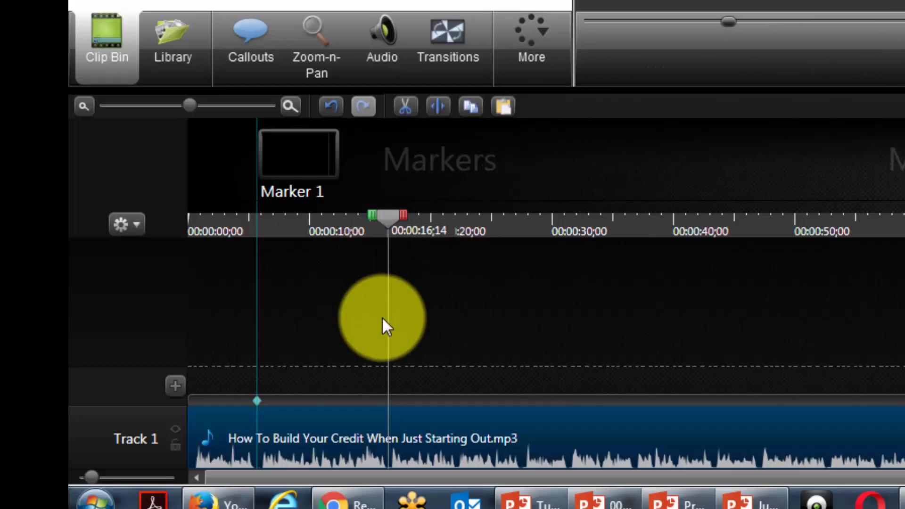
{"action": "left_click", "coordinate": [388, 399]}
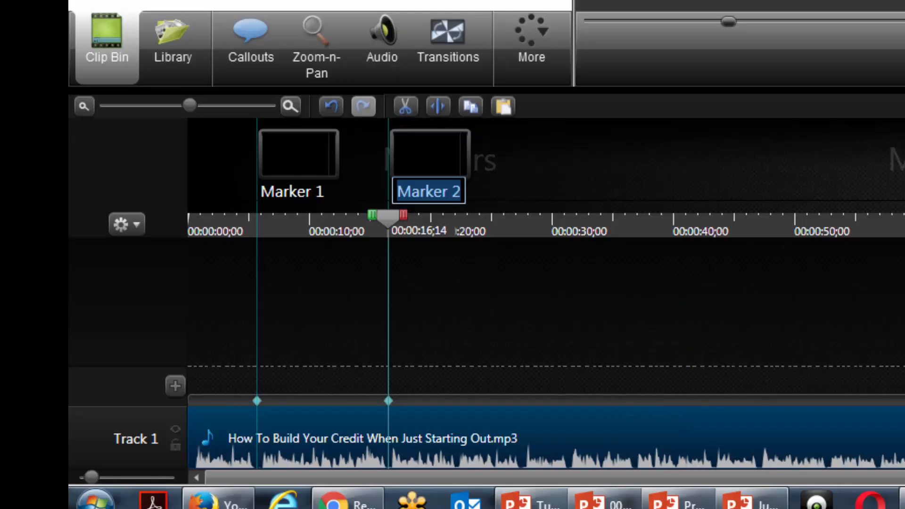
{"action": "key", "text": "Return"}
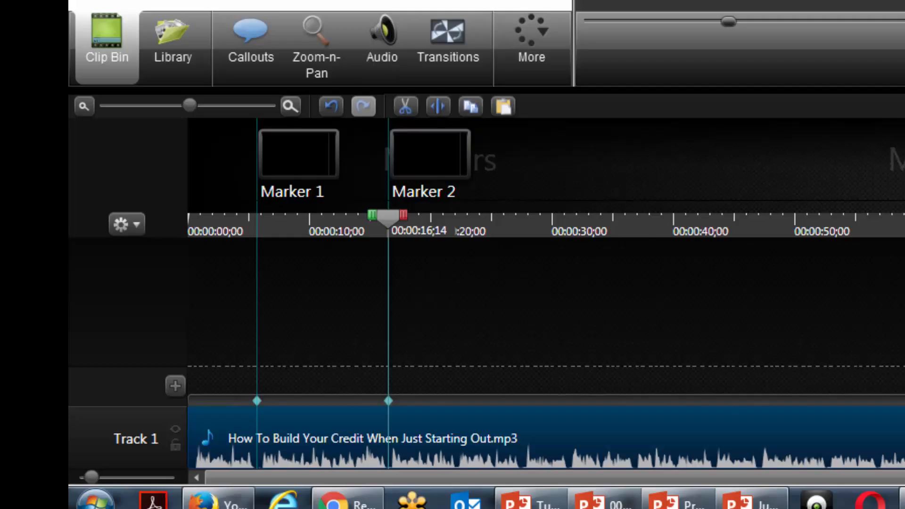
{"action": "key", "text": "space"}
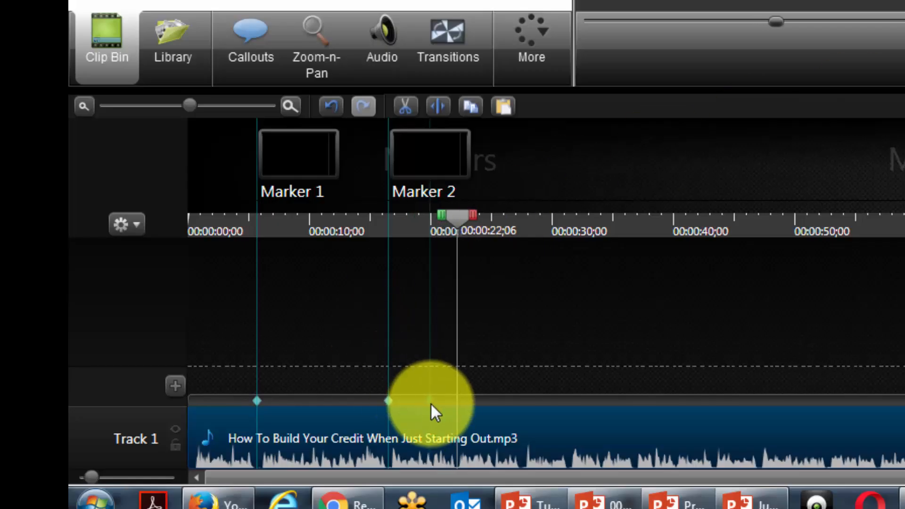
{"action": "left_click", "coordinate": [453, 400]}
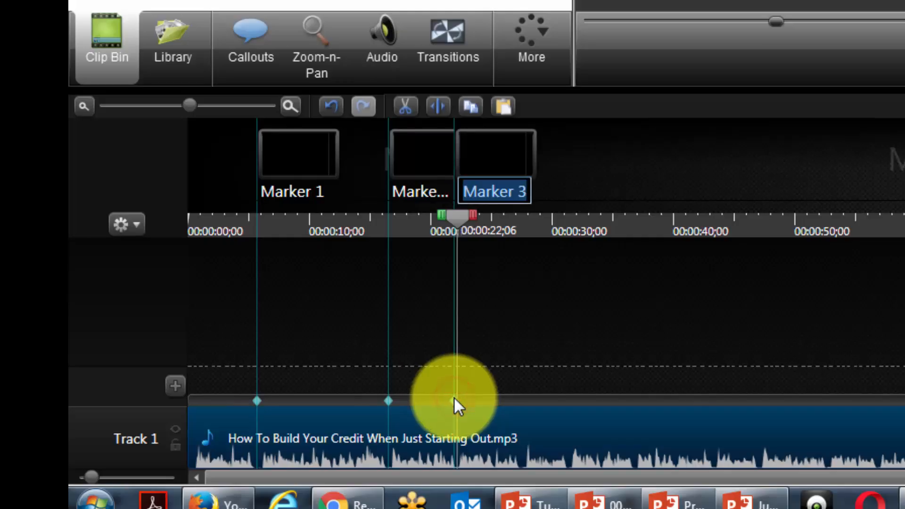
{"action": "key", "text": "Return"}
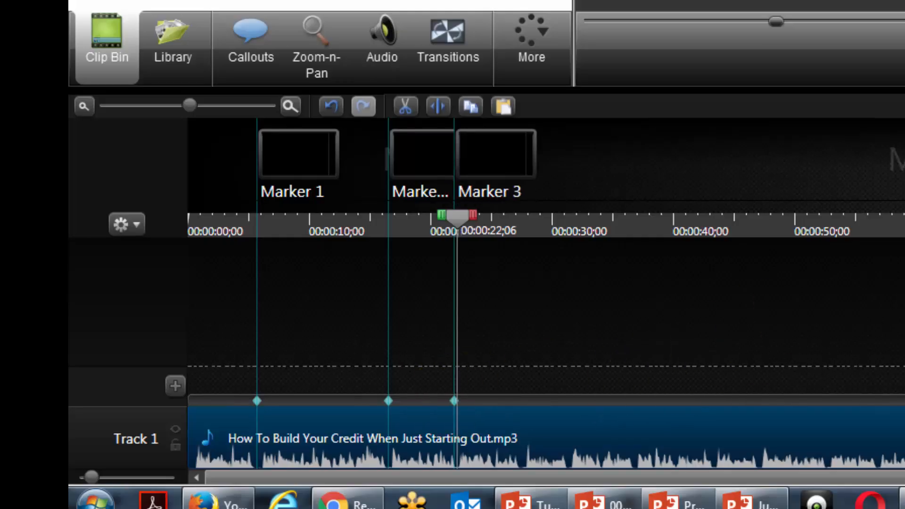
Play on to the following pause and add a default-named marker at 00:00:27;13
{"action": "key", "text": "space"}
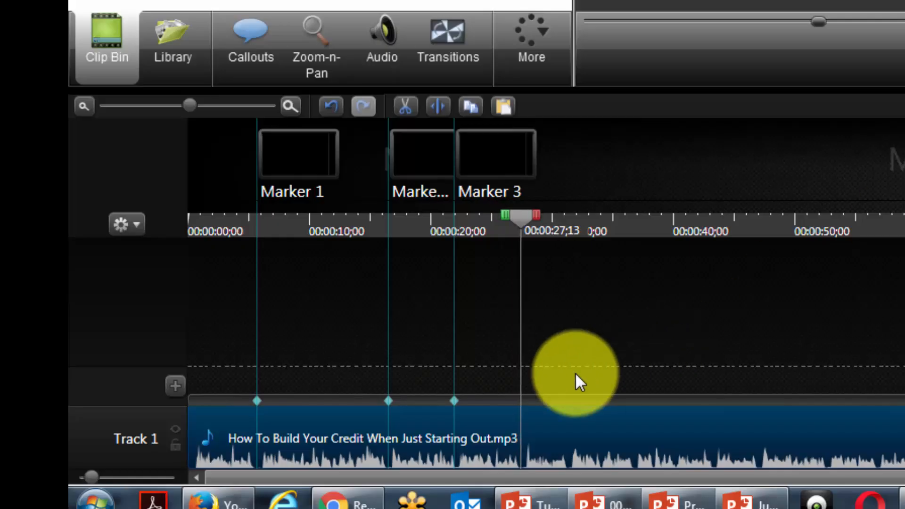
{"action": "left_click", "coordinate": [520, 399]}
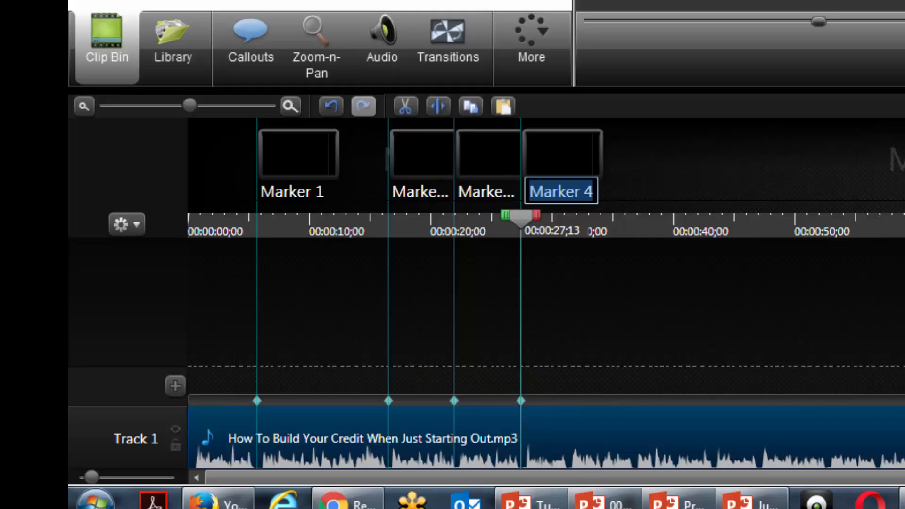
{"action": "key", "text": "Return"}
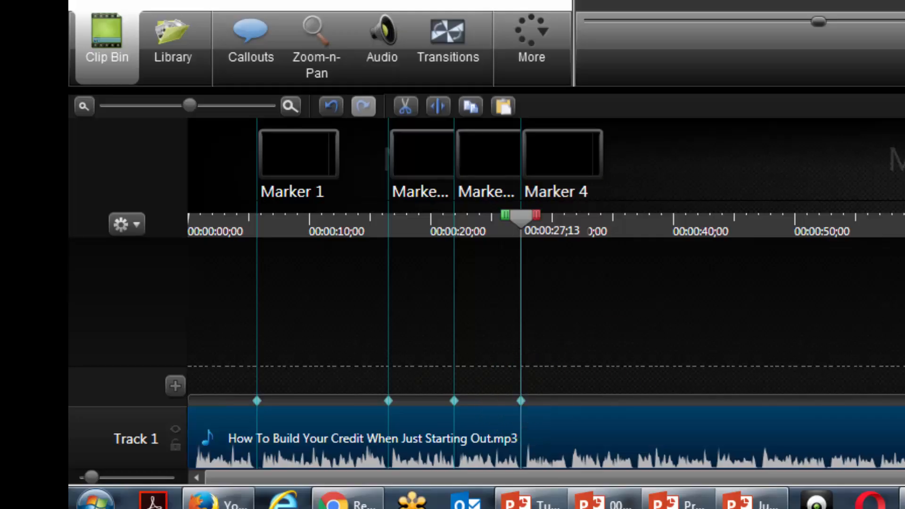
Add a marker at 00:00:31;12 and another between the first two markers at 00:00:10;22
{"action": "key", "text": "space"}
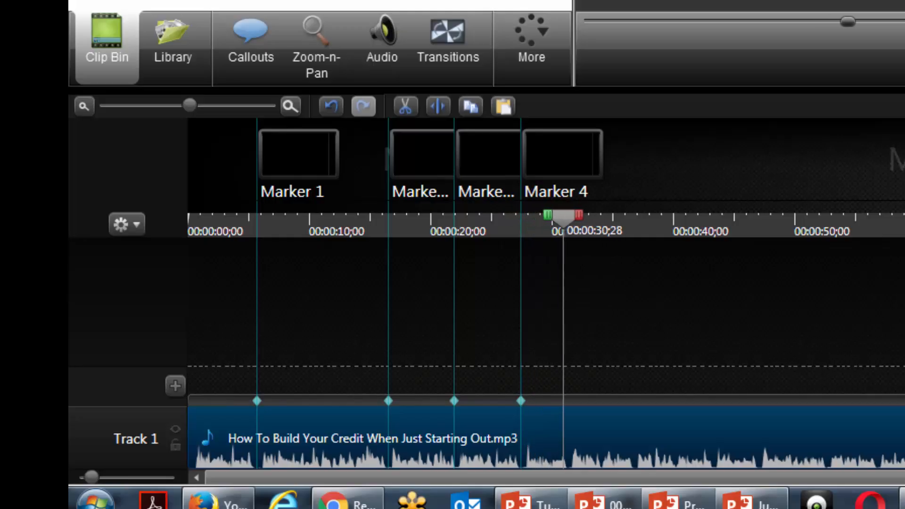
{"action": "key", "text": "space"}
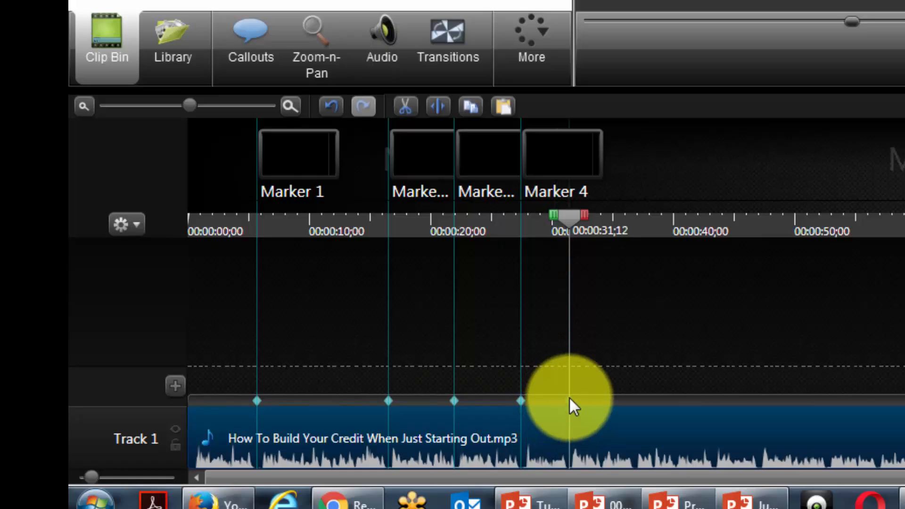
{"action": "left_click", "coordinate": [569, 397]}
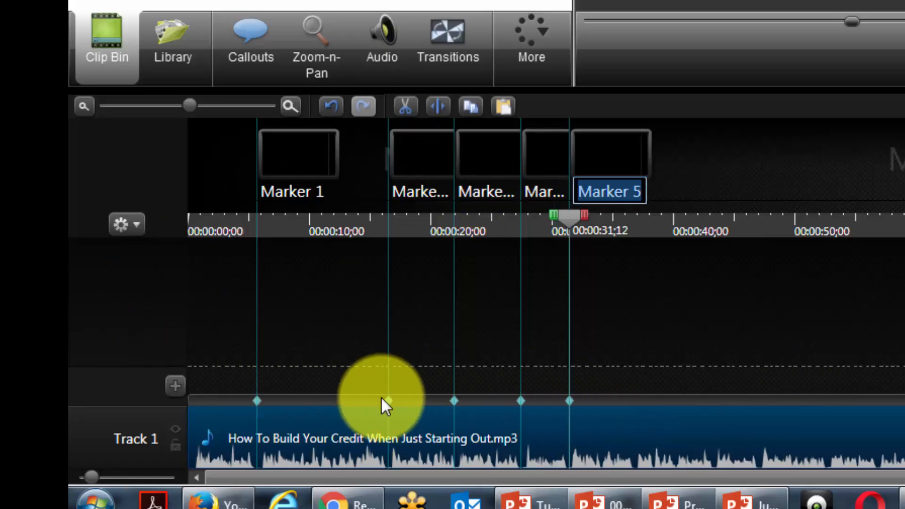
{"action": "left_click", "coordinate": [573, 215]}
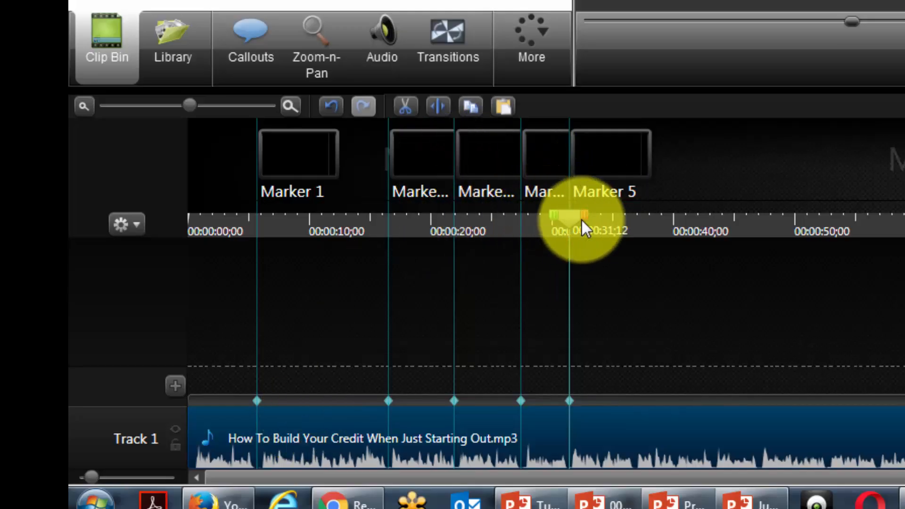
{"action": "left_click_drag", "start_coordinate": [582, 219], "coordinate": [324, 227]}
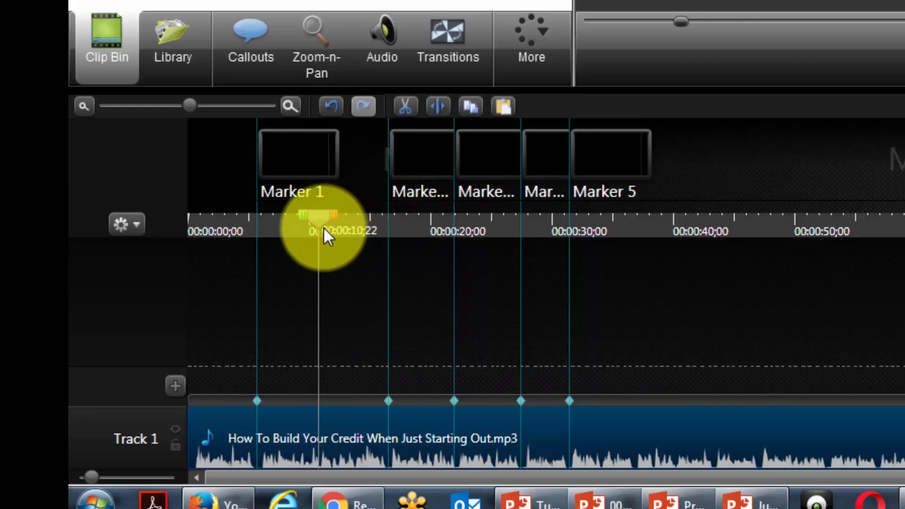
{"action": "left_click", "coordinate": [319, 398]}
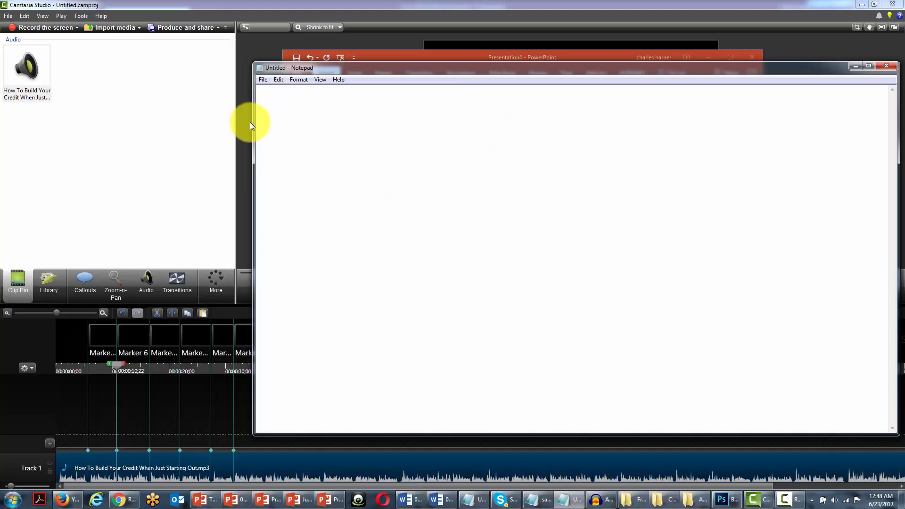
Return the playhead to the timeline start and place a narrowed blank Notepad window over the middle of Camtasia
{"action": "left_click_drag", "start_coordinate": [250, 118], "coordinate": [515, 117]}
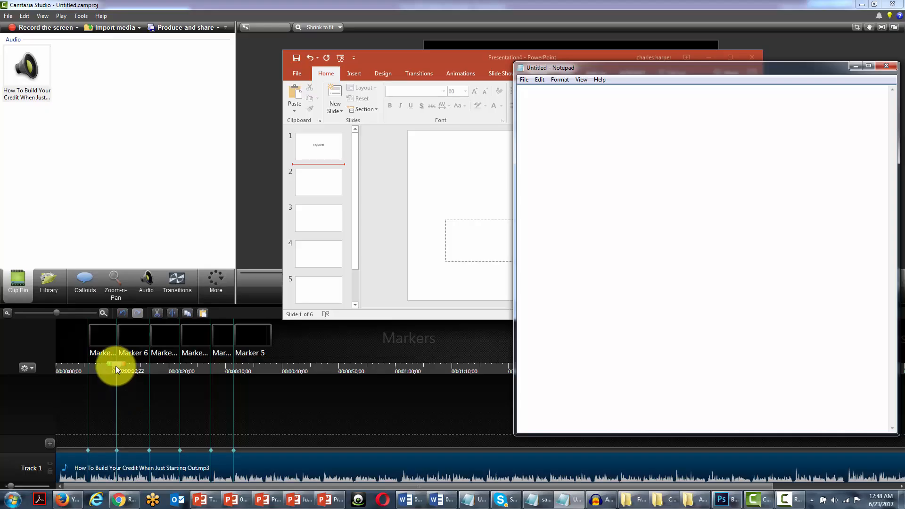
{"action": "left_click_drag", "start_coordinate": [115, 366], "coordinate": [53, 363]}
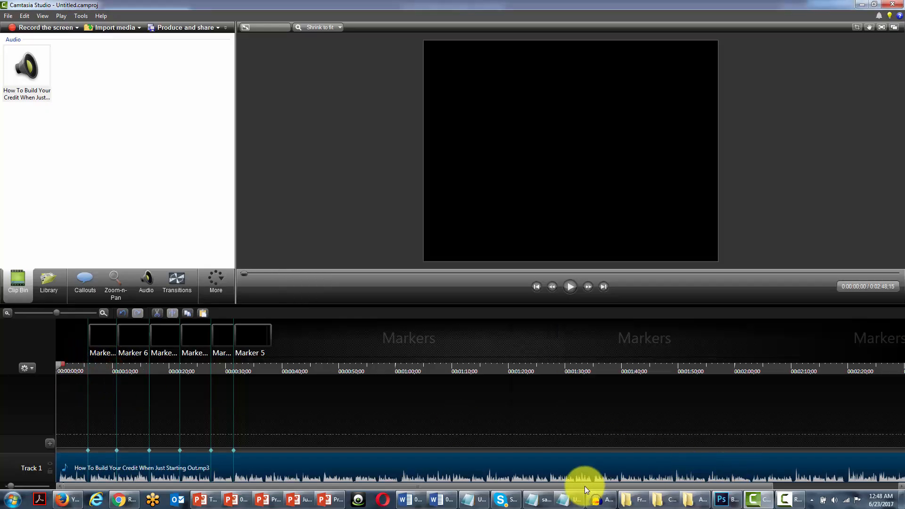
{"action": "mouse_move", "coordinate": [571, 493]}
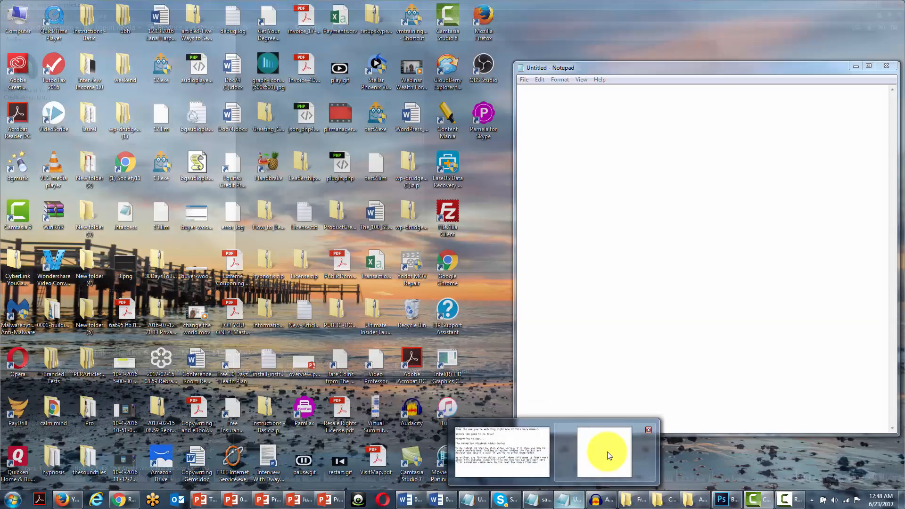
{"action": "left_click", "coordinate": [607, 453]}
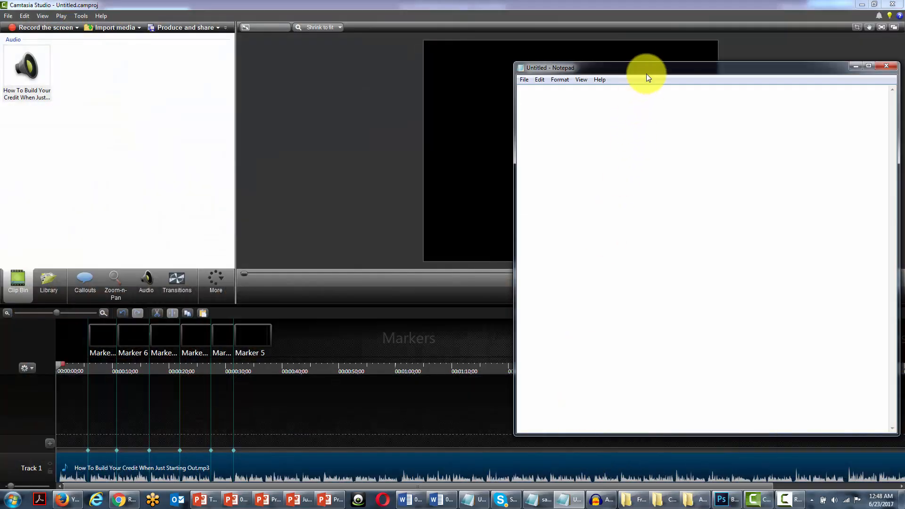
{"action": "left_click_drag", "start_coordinate": [638, 80], "coordinate": [474, 124]}
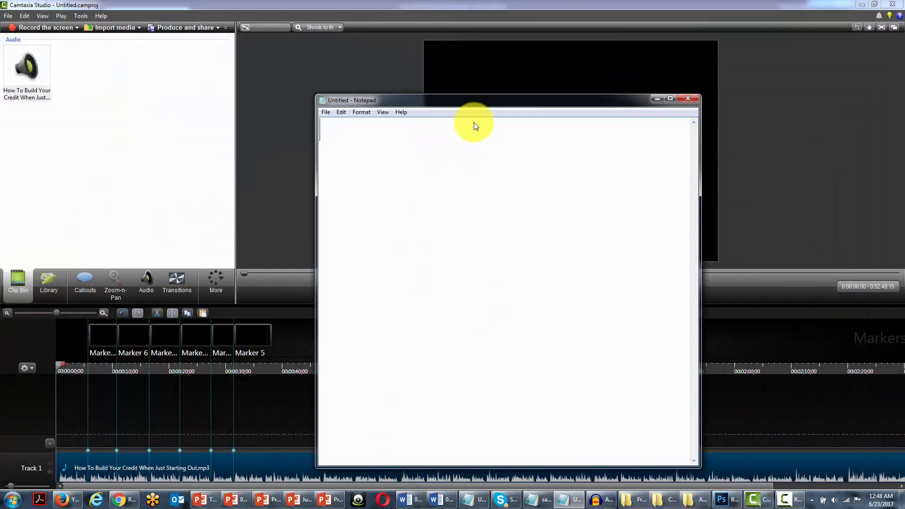
Shrink the blank Notepad window and move it over Camtasia's clip bin, clear of the playback controls and timeline
{"action": "left_click_drag", "start_coordinate": [694, 453], "coordinate": [651, 386]}
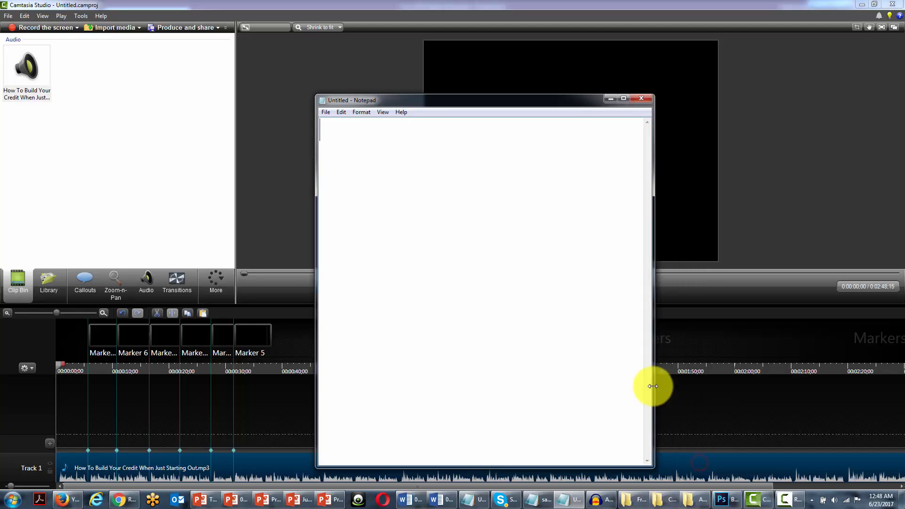
{"action": "left_click_drag", "start_coordinate": [628, 467], "coordinate": [602, 336]}
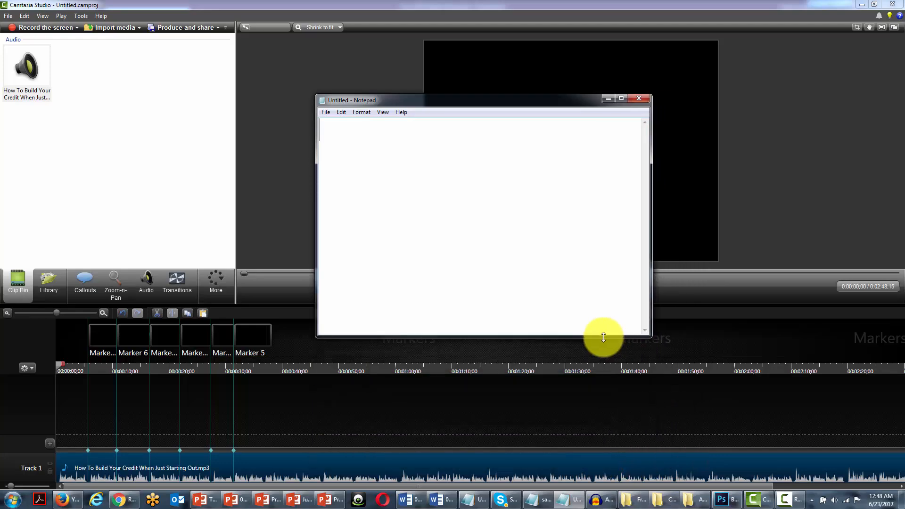
{"action": "left_click_drag", "start_coordinate": [465, 100], "coordinate": [160, 38]}
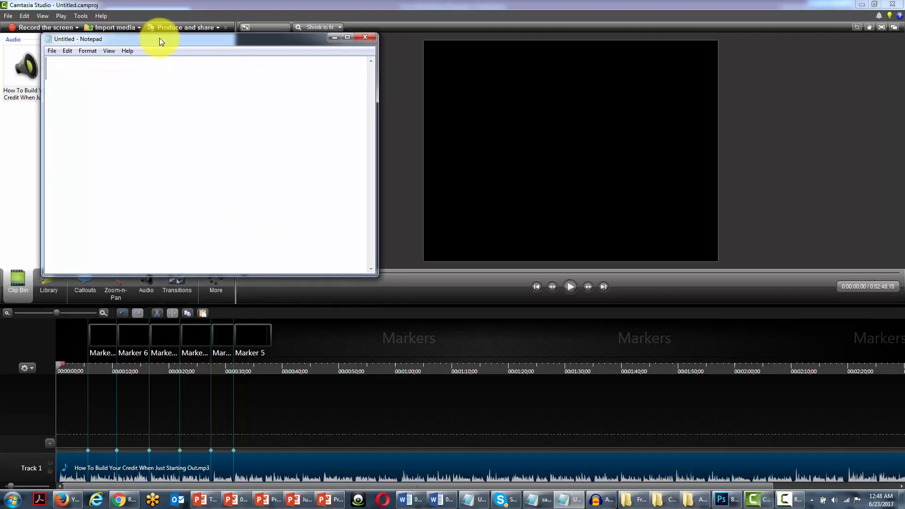
Play the audio up to the first marker and note "misconception" and "college" under heading 1 in Notepad
{"action": "left_click", "coordinate": [571, 290]}
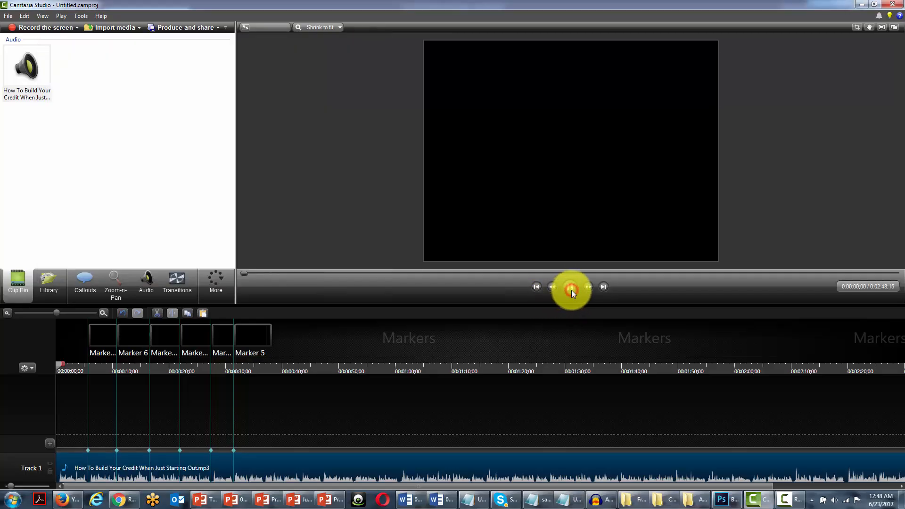
{"action": "left_click", "coordinate": [572, 498]}
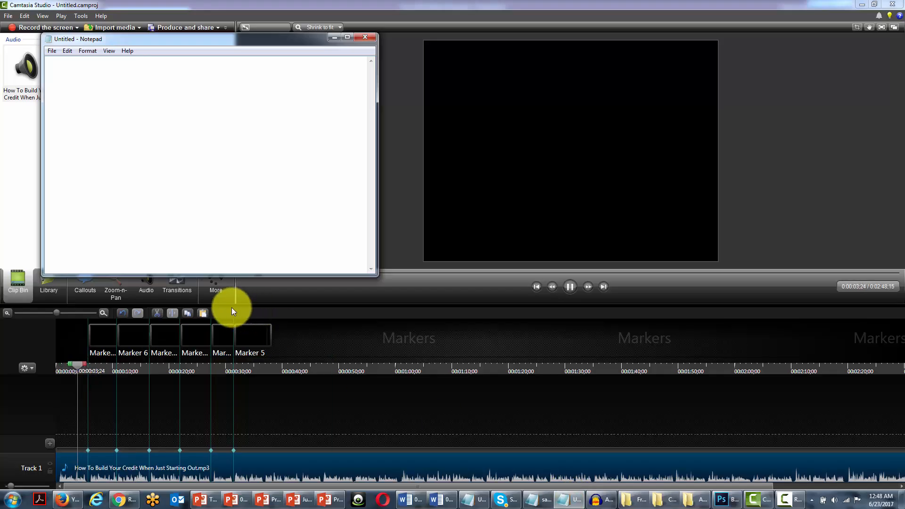
{"action": "left_click", "coordinate": [569, 286]}
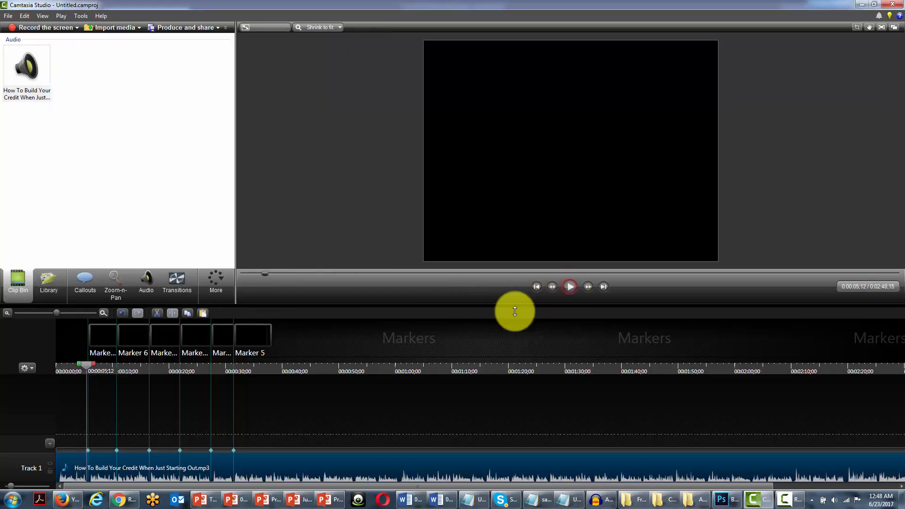
{"action": "left_click", "coordinate": [563, 499]}
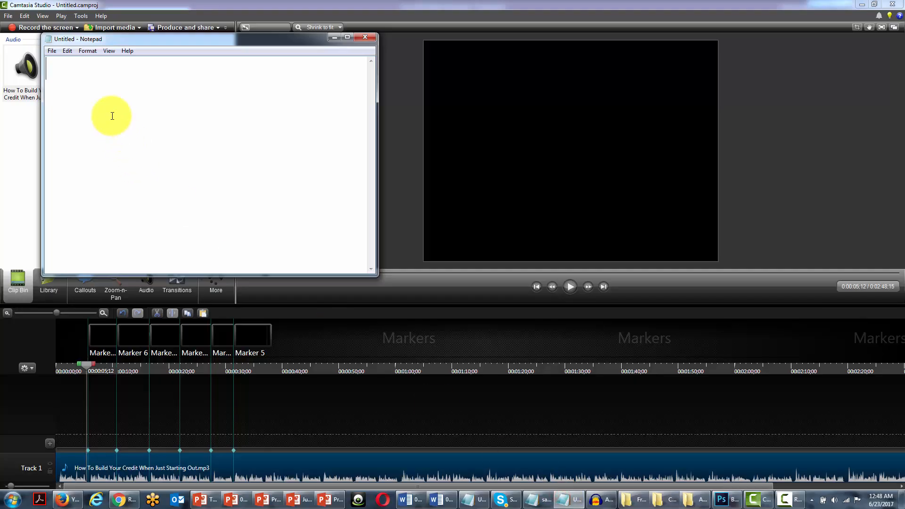
{"action": "type", "text": "misconception "}
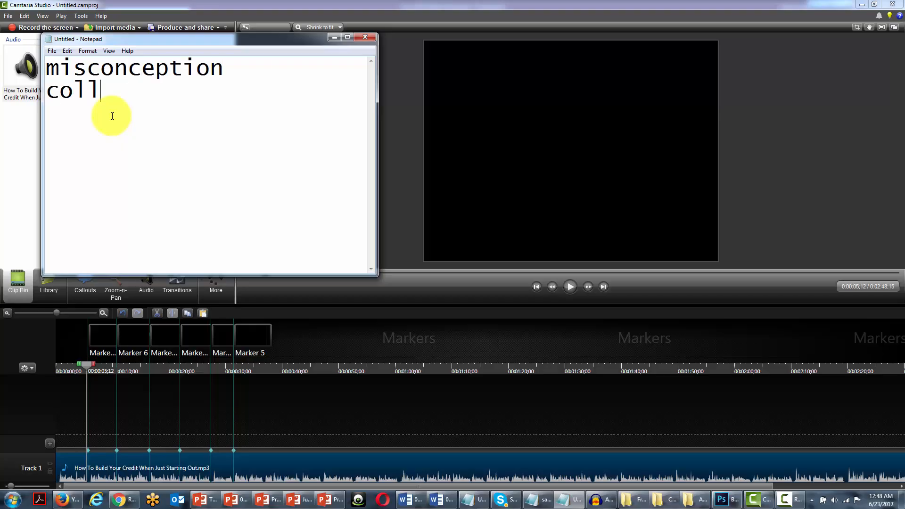
{"action": "type", "text": "college"}
{"action": "key", "text": "Return"}
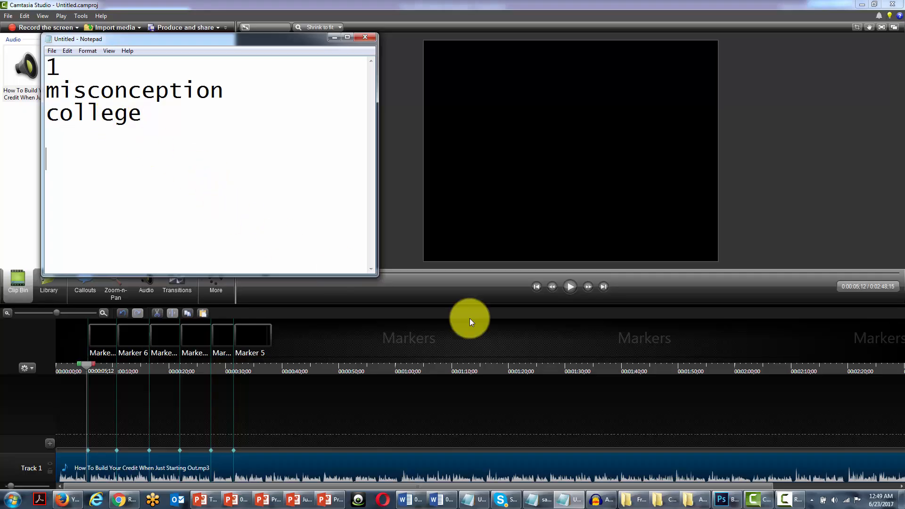
Play on to the second marker and note "after" and "credit card" under heading 2 in Notepad
{"action": "left_click", "coordinate": [566, 287]}
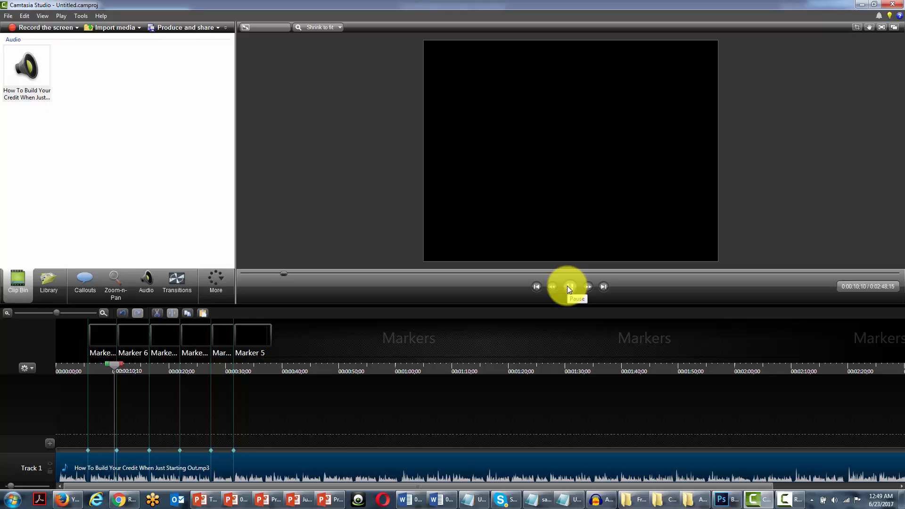
{"action": "left_click", "coordinate": [567, 287]}
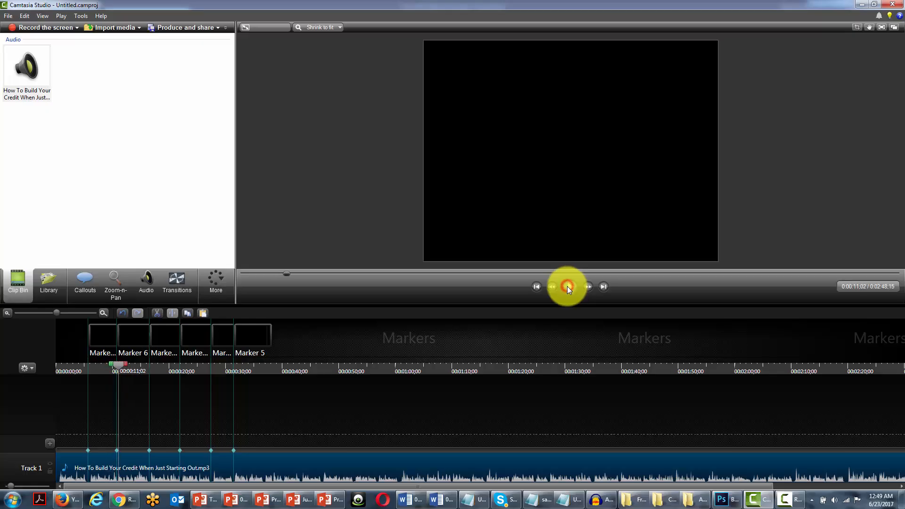
{"action": "left_click", "coordinate": [571, 491]}
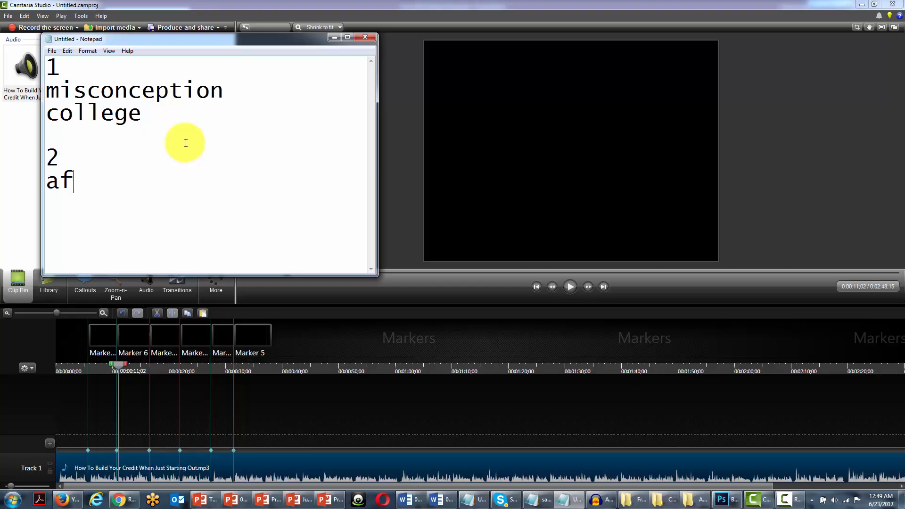
{"action": "type", "text": "ter "}
{"action": "type", "text": "credit card"}
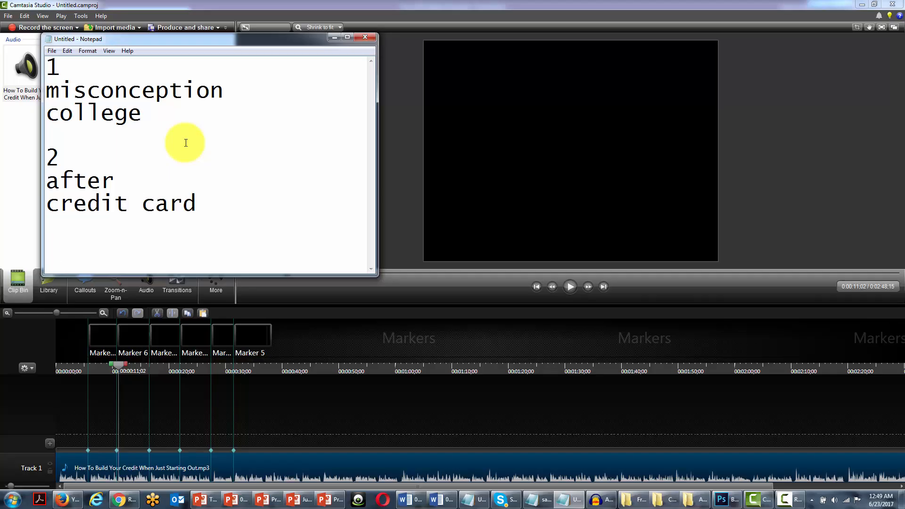
{"action": "key", "text": "Return"}
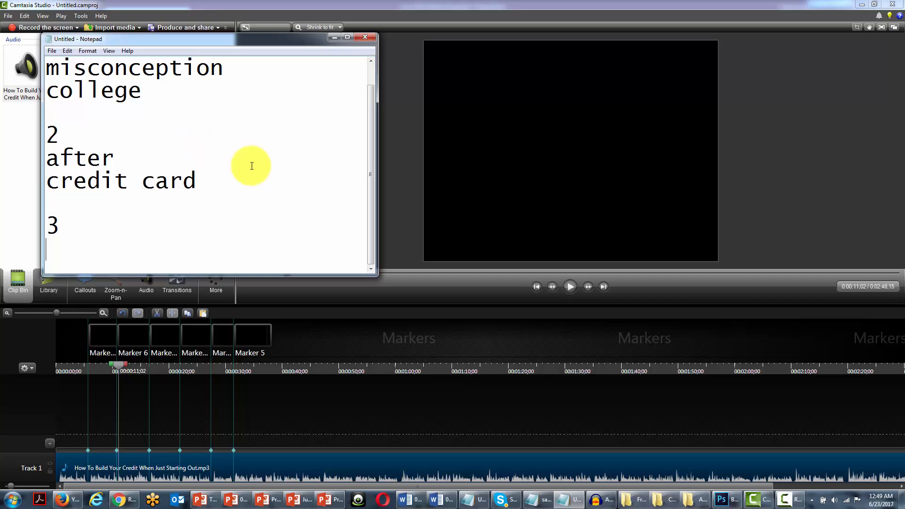
Play on to the third marker and note "prevent" and "getting a line of credit" under heading 3 in Notepad
{"action": "left_click", "coordinate": [567, 288]}
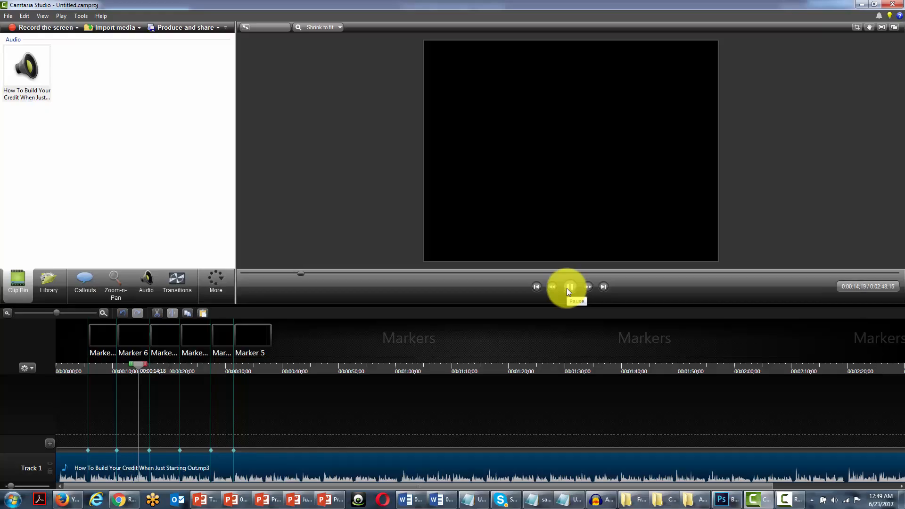
{"action": "left_click", "coordinate": [566, 287]}
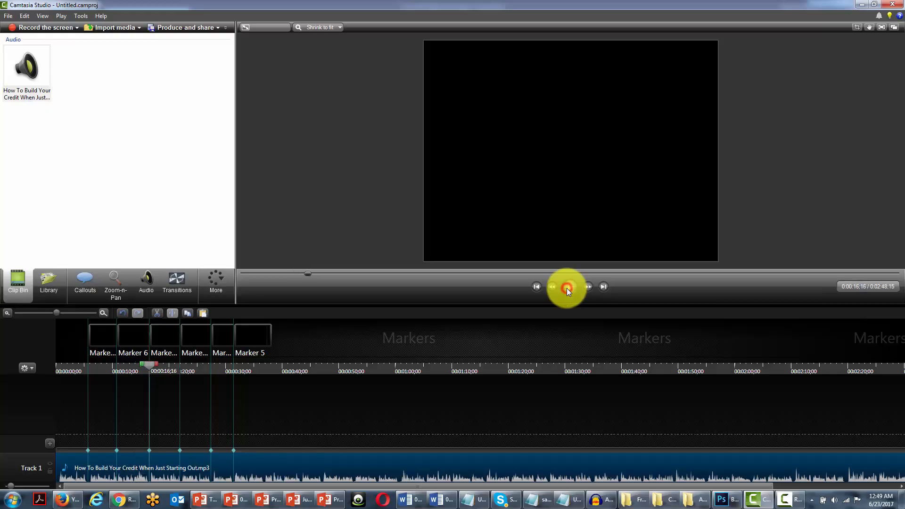
{"action": "left_click", "coordinate": [571, 499]}
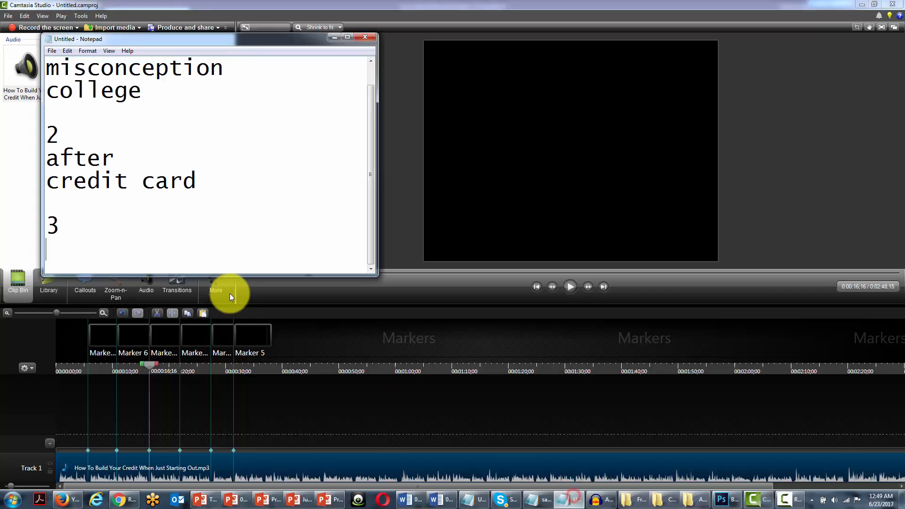
{"action": "type", "text": "pr"}
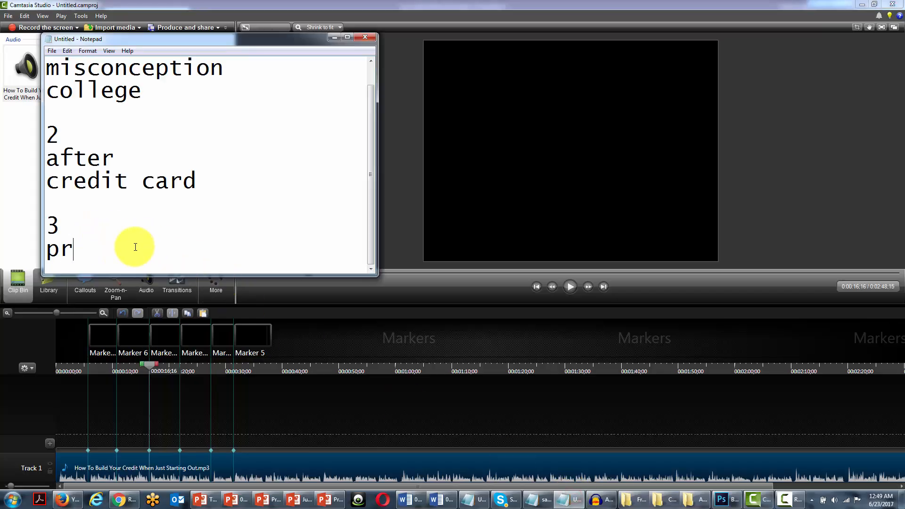
{"action": "type", "text": "event"}
{"action": "key", "text": "Return"}
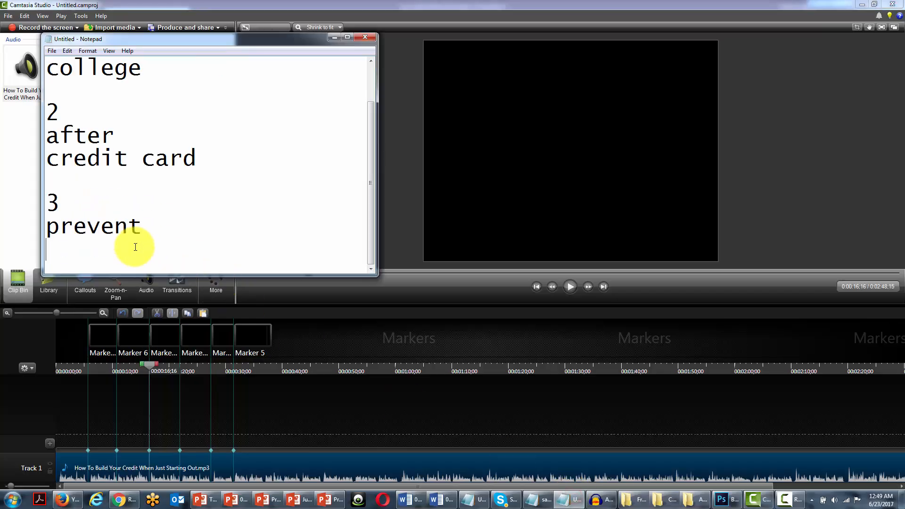
{"action": "type", "text": "getti"}
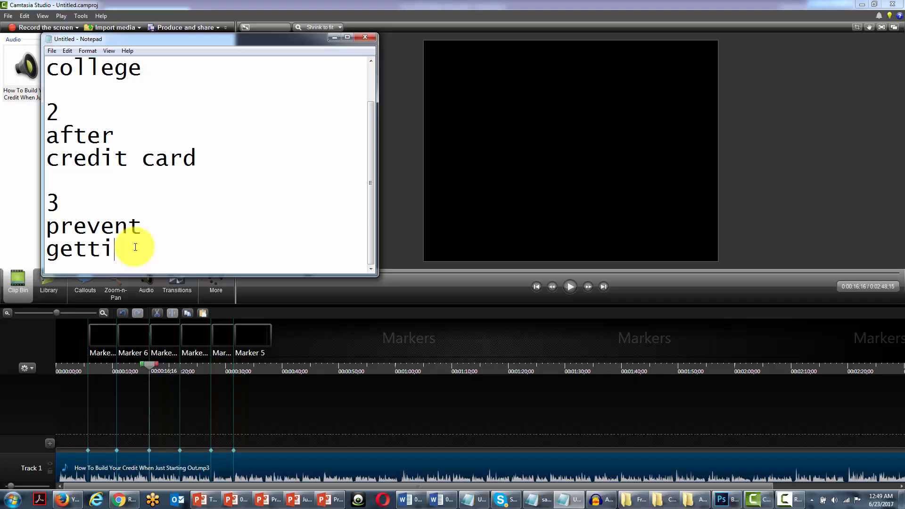
{"action": "type", "text": "ng a line o"}
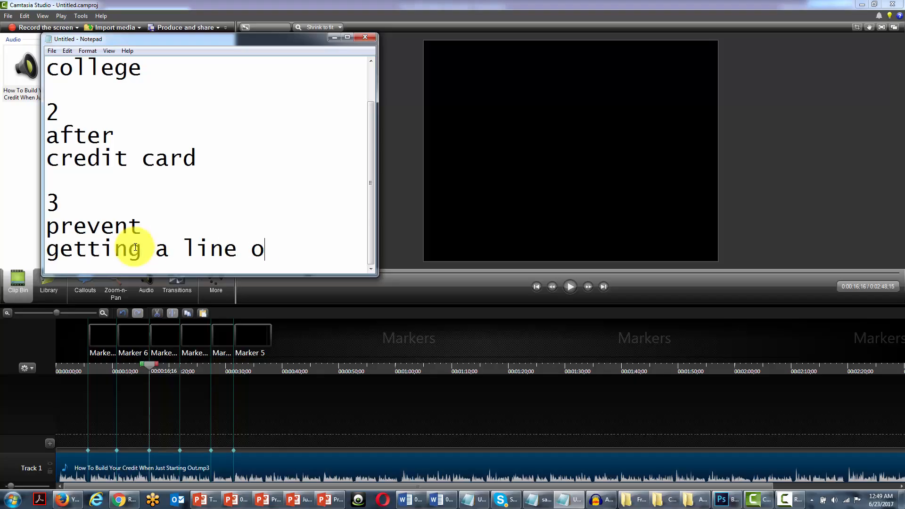
{"action": "type", "text": "f credit"}
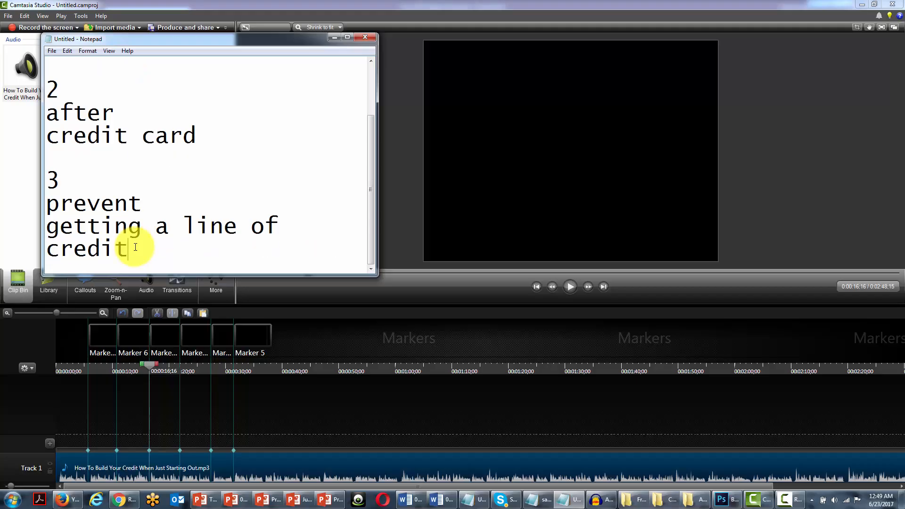
Add heading 4 to the notes and play the fourth audio segment up to its marker at about 00:00:22
{"action": "key", "text": "Return"}
{"action": "key", "text": "Return"}
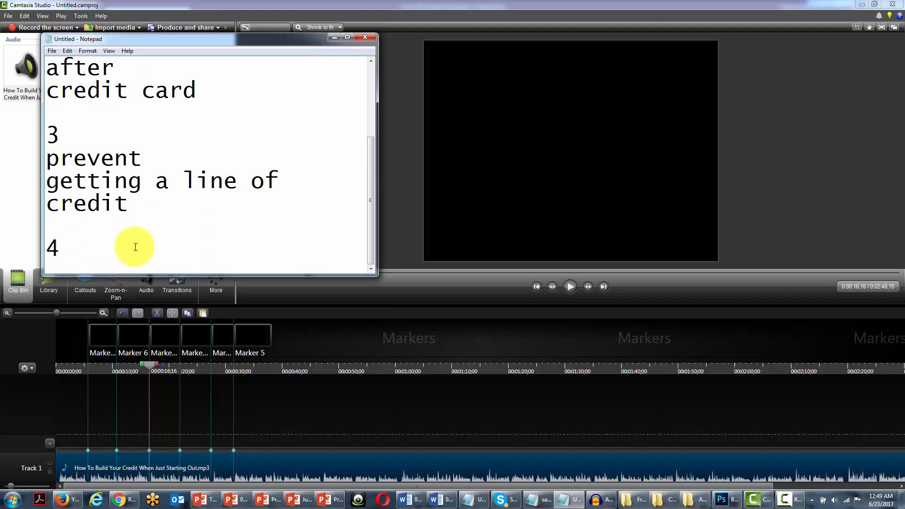
{"action": "left_click", "coordinate": [574, 289]}
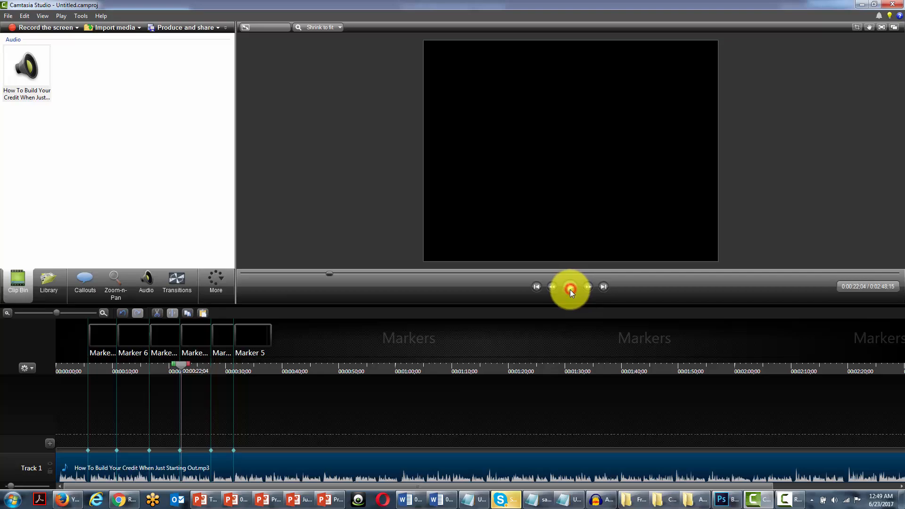
{"action": "left_click", "coordinate": [570, 288]}
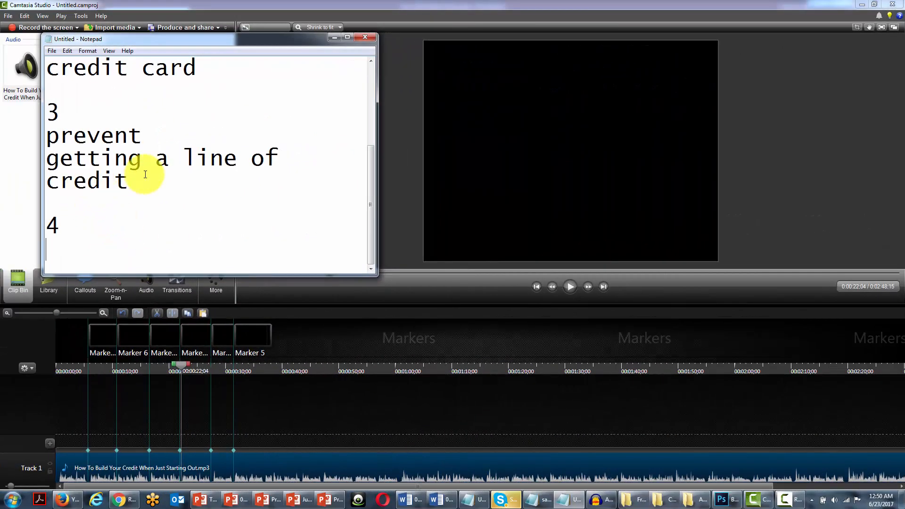
Review the Notepad keywords, highlighting the phrases under headings 1, 2 and 3 in turn
{"action": "scroll", "coordinate": [141, 174], "scroll_direction": "up", "scroll_amount": 2}
{"action": "scroll", "coordinate": [145, 178], "scroll_direction": "down", "scroll_amount": 1}
{"action": "scroll", "coordinate": [145, 178], "scroll_direction": "up", "scroll_amount": 1}
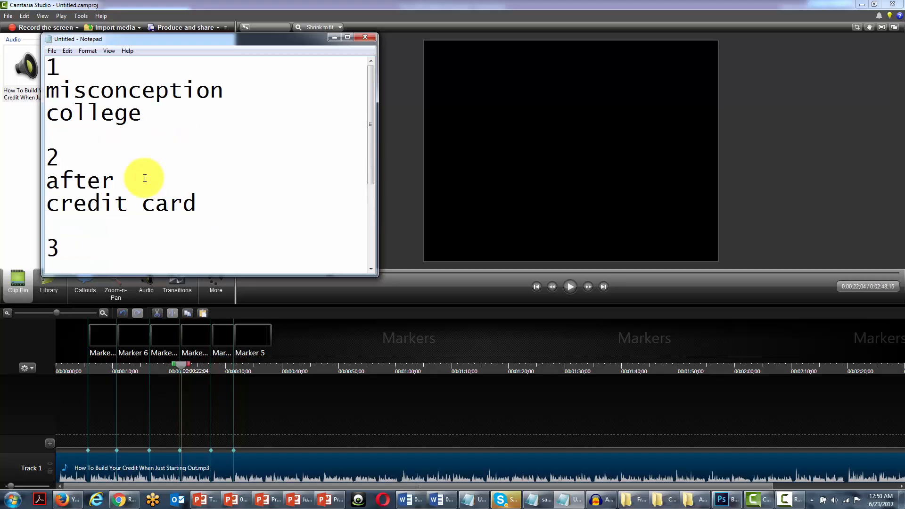
{"action": "scroll", "coordinate": [113, 139], "scroll_direction": "down", "scroll_amount": 1}
{"action": "scroll", "coordinate": [115, 146], "scroll_direction": "up", "scroll_amount": 1}
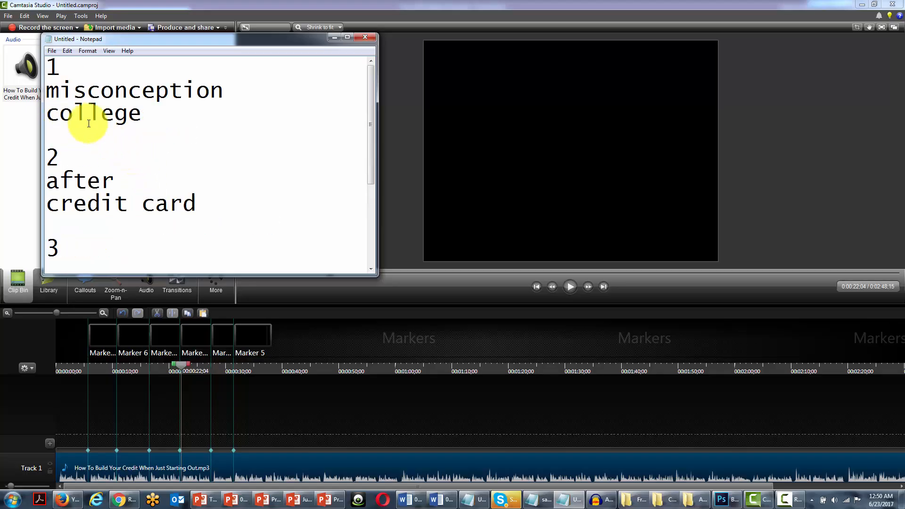
{"action": "scroll", "coordinate": [80, 168], "scroll_direction": "down", "scroll_amount": 2}
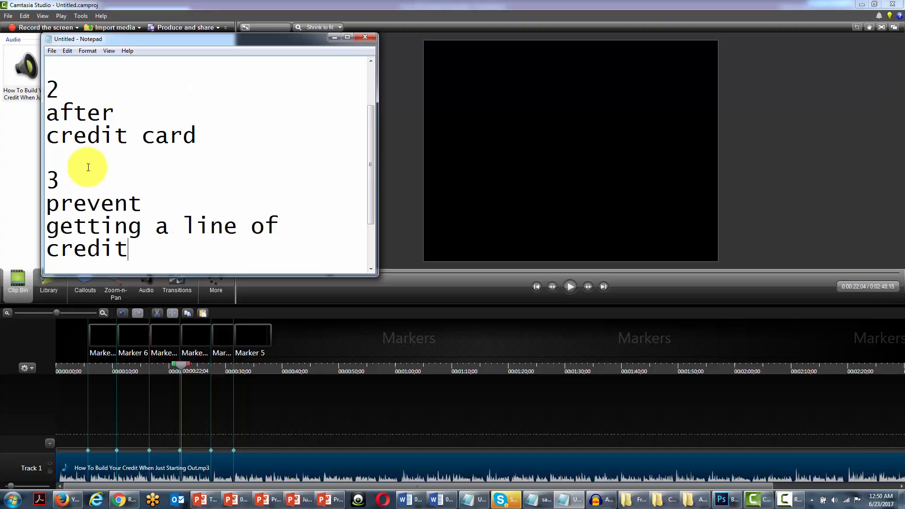
{"action": "scroll", "coordinate": [91, 175], "scroll_direction": "up", "scroll_amount": 2}
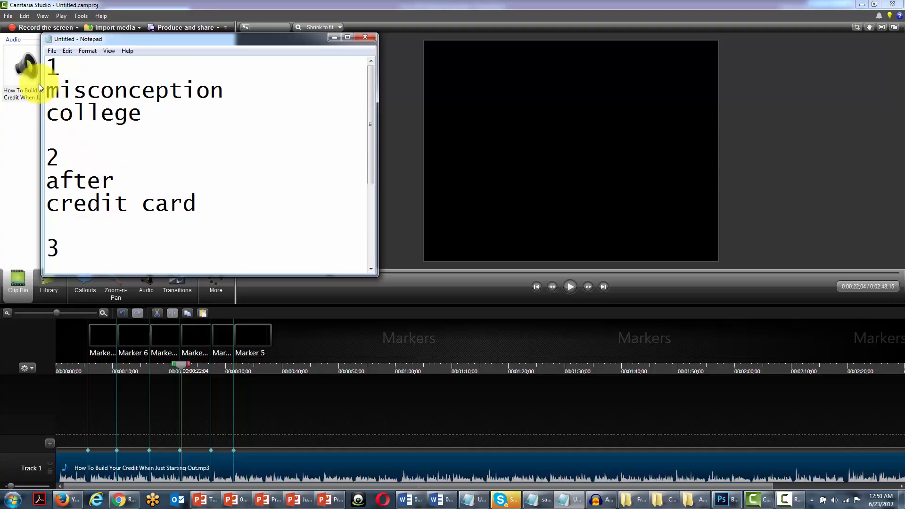
{"action": "left_click_drag", "start_coordinate": [47, 93], "coordinate": [143, 115]}
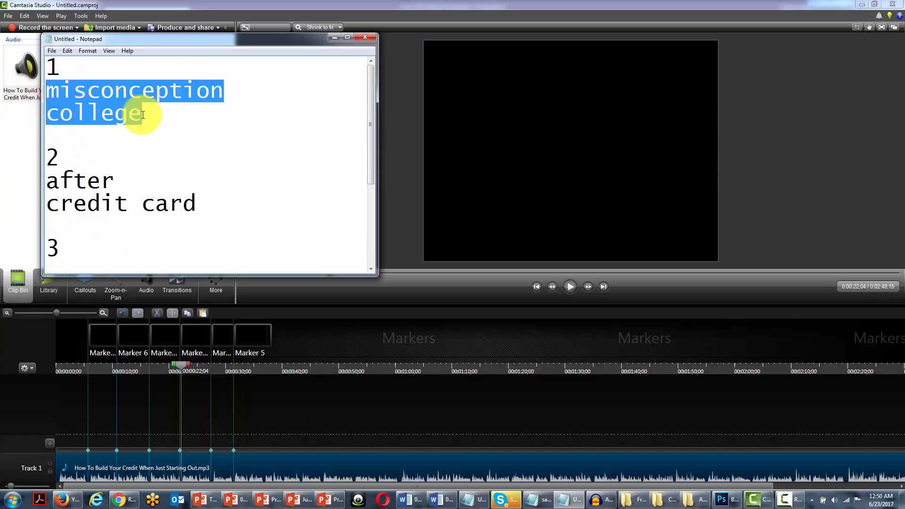
{"action": "left_click_drag", "start_coordinate": [47, 182], "coordinate": [199, 205]}
{"action": "scroll", "coordinate": [191, 196], "scroll_direction": "down", "scroll_amount": 1}
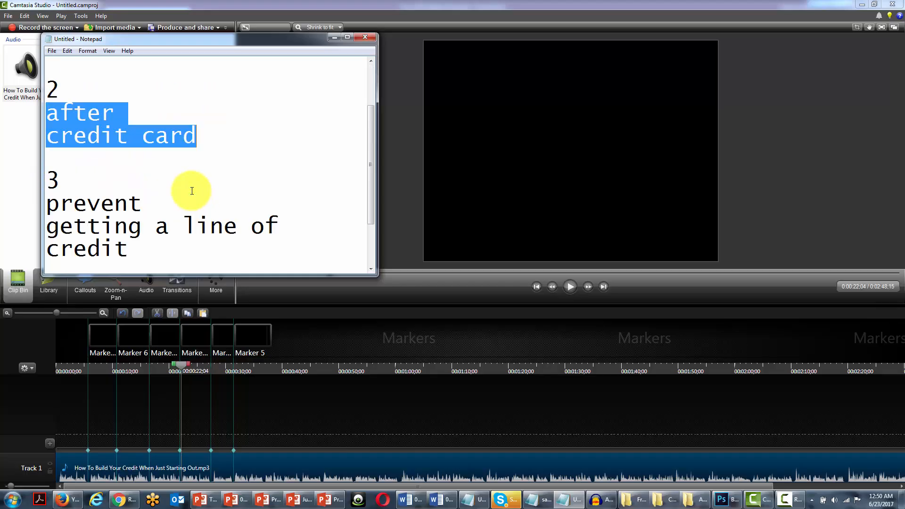
{"action": "left_click", "coordinate": [48, 203]}
{"action": "left_click_drag", "start_coordinate": [48, 204], "coordinate": [138, 246]}
{"action": "left_click", "coordinate": [119, 225]}
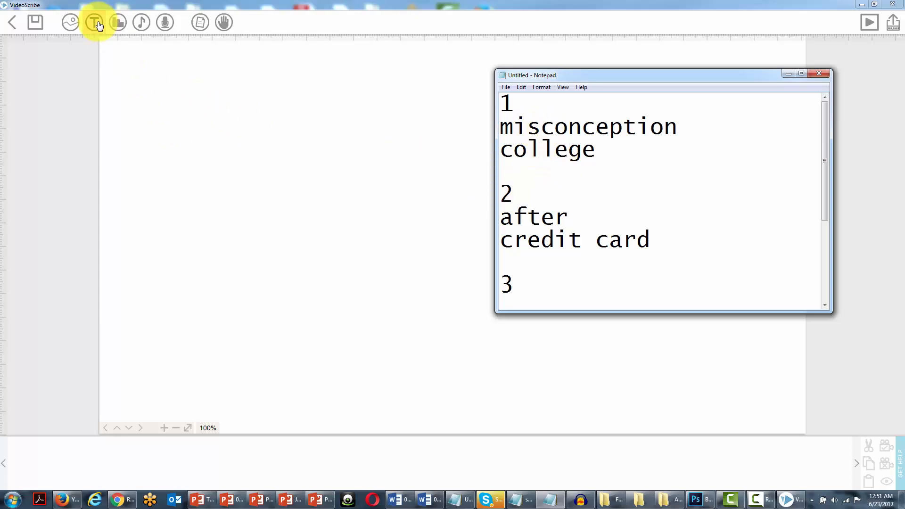
Switch to VideoScribe with the notes beside the blank canvas and open the Add image library
{"action": "left_click", "coordinate": [70, 25]}
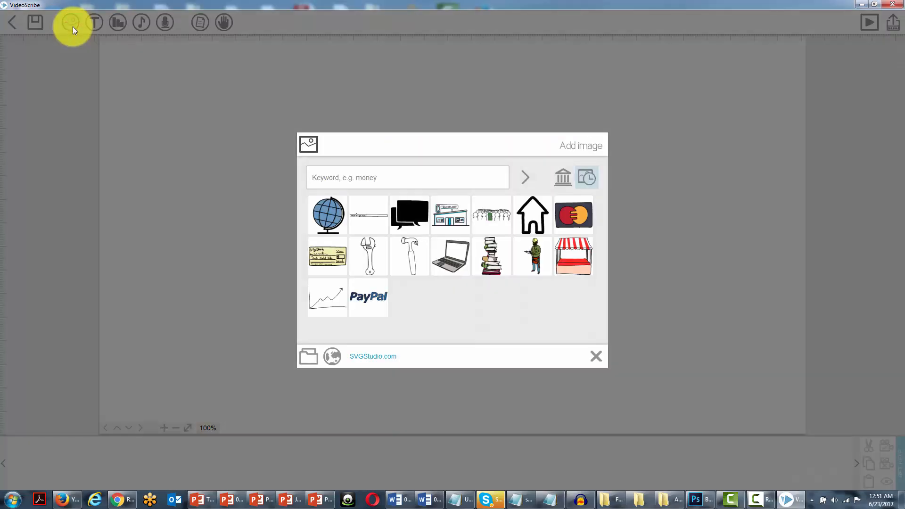